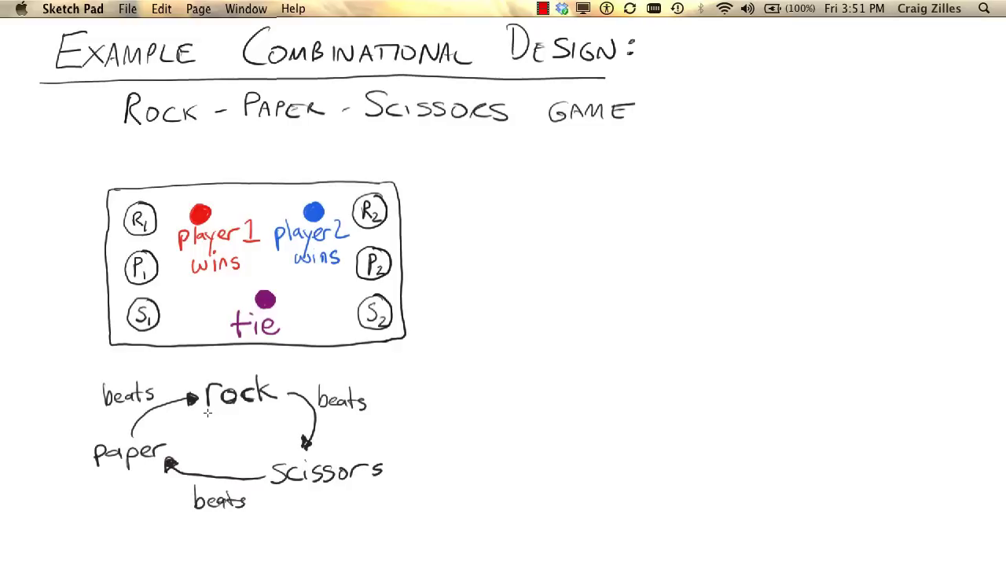
# Step: Underline rock, paper and scissors in red, double-underlining each word
pyautogui.moveTo(206, 408); pyautogui.dragTo(262, 405)
pyautogui.moveTo(276, 489); pyautogui.dragTo(373, 487)
pyautogui.moveTo(277, 492); pyautogui.dragTo(367, 489)
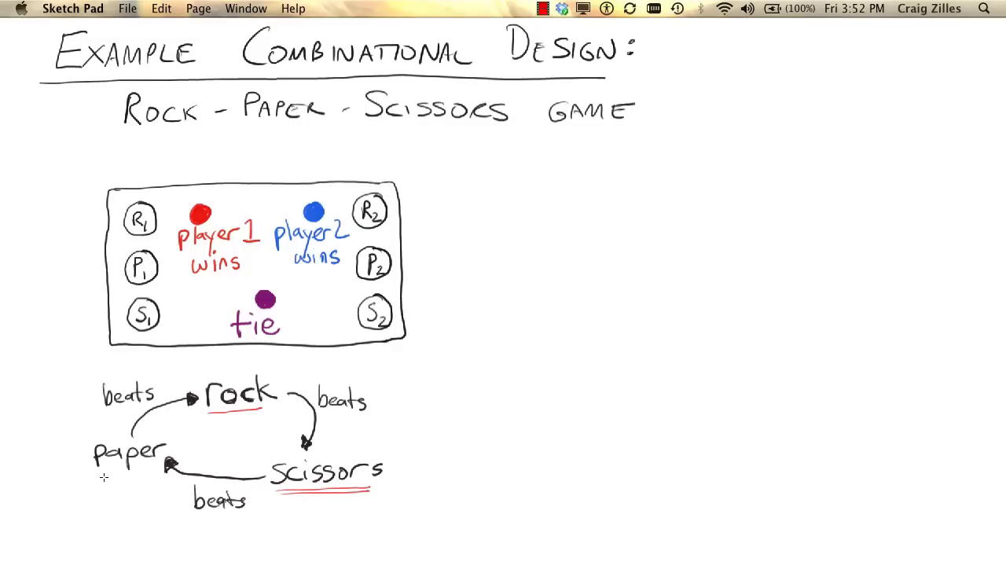
pyautogui.moveTo(98, 474); pyautogui.dragTo(143, 473)
pyautogui.moveTo(207, 417); pyautogui.dragTo(257, 412)
# Step: Label the red player 1 dot l1, the blue player 2 dot l2 and the purple tie dot t
pyautogui.moveTo(220, 187); pyautogui.dragTo(226, 203)
pyautogui.moveTo(296, 190)
pyautogui.mouseDown()
pyautogui.moveTo(296, 203)
pyautogui.moveTo(304, 200)
pyautogui.mouseUp()
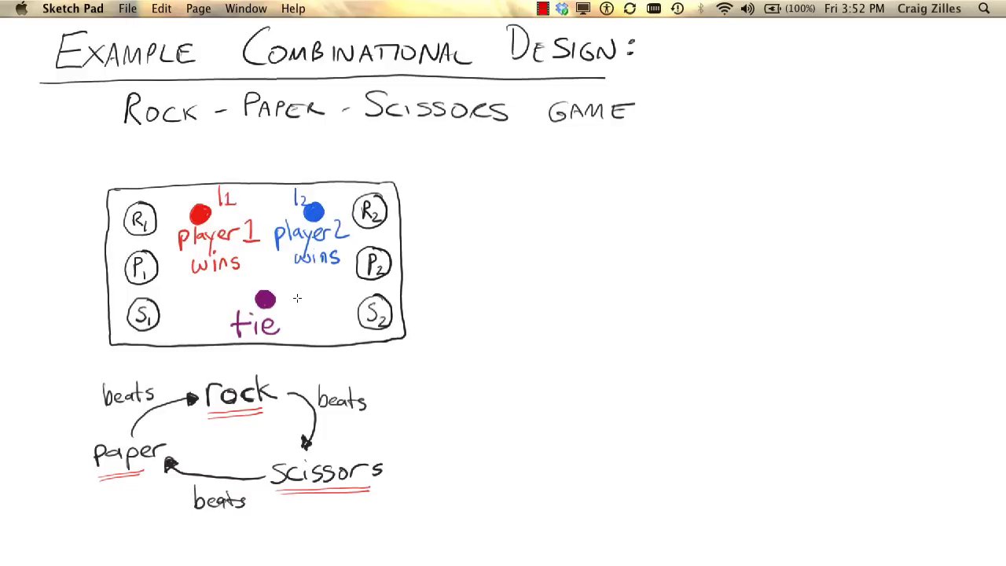
pyautogui.moveTo(292, 287)
pyautogui.mouseDown()
pyautogui.moveTo(290, 308)
pyautogui.moveTo(302, 294)
pyautogui.mouseUp()
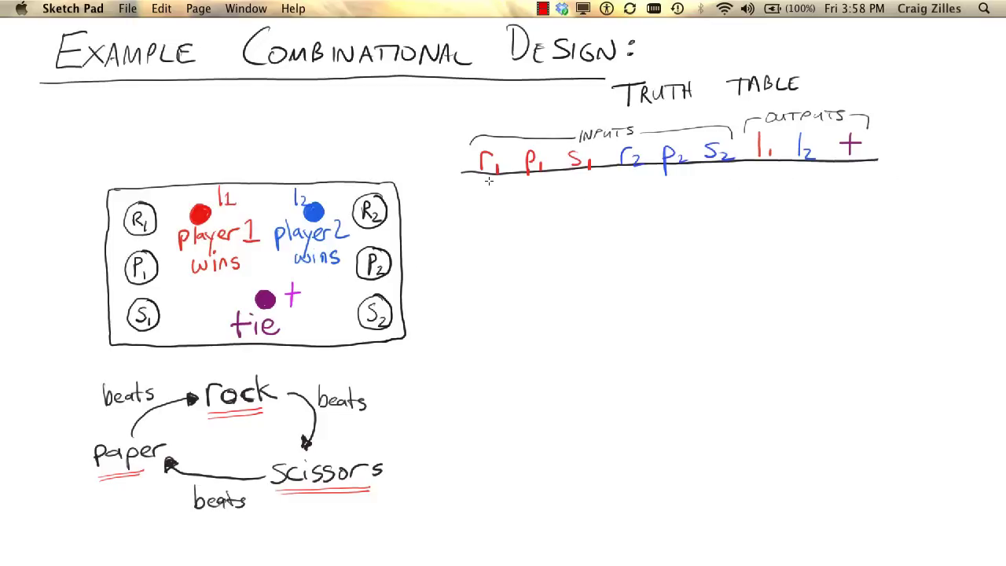
# Step: Fill rows 1–4: player 1 as 0 0 0 then 0 0 1, player 2 all zeros
pyautogui.moveTo(492, 182)
pyautogui.mouseDown()
pyautogui.moveTo(494, 197)
pyautogui.moveTo(489, 182)
pyautogui.moveTo(586, 184)
pyautogui.moveTo(579, 180)
pyautogui.mouseUp()
pyautogui.moveTo(487, 209)
pyautogui.mouseDown()
pyautogui.moveTo(483, 219)
pyautogui.moveTo(489, 209)
pyautogui.moveTo(539, 220)
pyautogui.moveTo(532, 208)
pyautogui.moveTo(577, 222)
pyautogui.mouseUp()
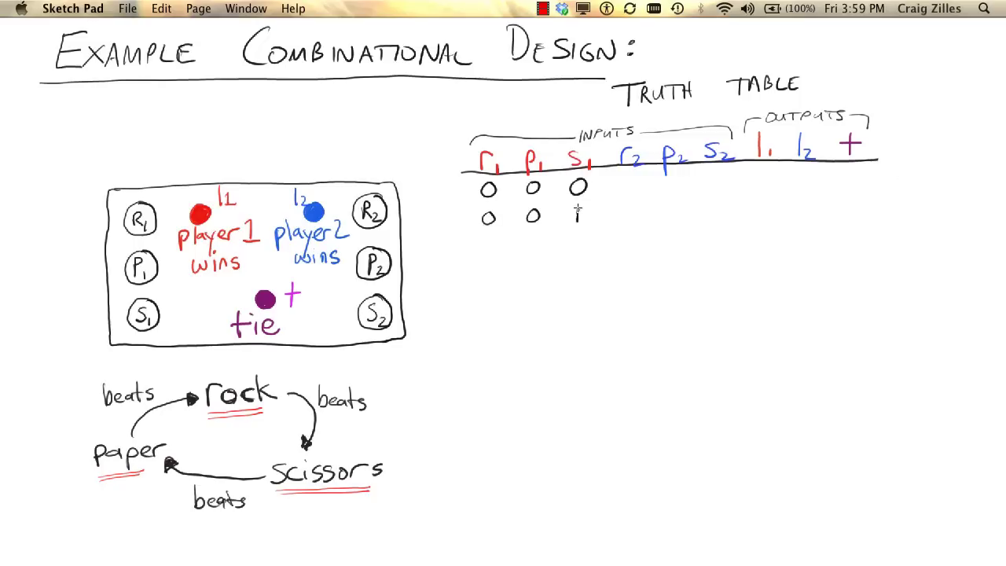
pyautogui.moveTo(477, 248)
pyautogui.mouseDown()
pyautogui.moveTo(486, 239)
pyautogui.moveTo(529, 248)
pyautogui.moveTo(577, 233)
pyautogui.moveTo(486, 271)
pyautogui.moveTo(537, 272)
pyautogui.moveTo(533, 257)
pyautogui.moveTo(583, 257)
pyautogui.mouseUp()
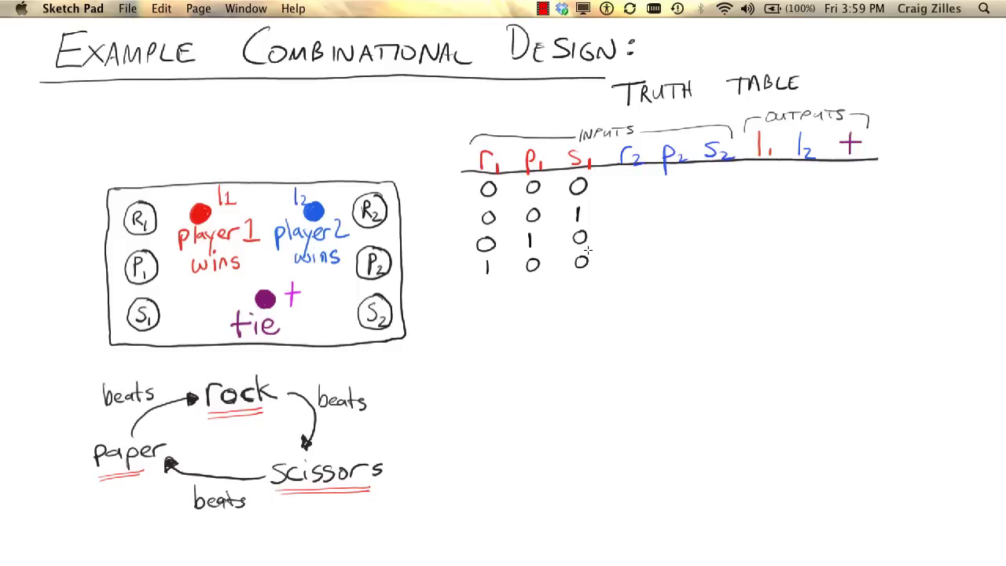
pyautogui.moveTo(632, 176); pyautogui.dragTo(716, 174)
pyautogui.moveTo(633, 206); pyautogui.dragTo(633, 207)
pyautogui.moveTo(675, 204); pyautogui.dragTo(716, 203)
pyautogui.moveTo(632, 232); pyautogui.dragTo(631, 230)
pyautogui.moveTo(676, 229); pyautogui.dragTo(676, 230)
pyautogui.moveTo(718, 228); pyautogui.dragTo(718, 229)
pyautogui.moveTo(632, 255)
pyautogui.mouseDown()
pyautogui.moveTo(622, 261)
pyautogui.moveTo(632, 256)
pyautogui.mouseUp()
pyautogui.moveTo(680, 253)
pyautogui.mouseDown()
pyautogui.moveTo(712, 260)
pyautogui.moveTo(721, 248)
pyautogui.mouseUp()
# Step: Write player 2's inputs as 0 0 1 in rows 5–8
pyautogui.moveTo(632, 283); pyautogui.dragTo(681, 284)
pyautogui.moveTo(716, 283); pyautogui.dragTo(716, 293)
pyautogui.moveTo(635, 308); pyautogui.dragTo(680, 308)
pyautogui.moveTo(710, 308); pyautogui.dragTo(711, 317)
pyautogui.moveTo(641, 334); pyautogui.dragTo(642, 335)
pyautogui.moveTo(712, 357); pyautogui.dragTo(712, 363)
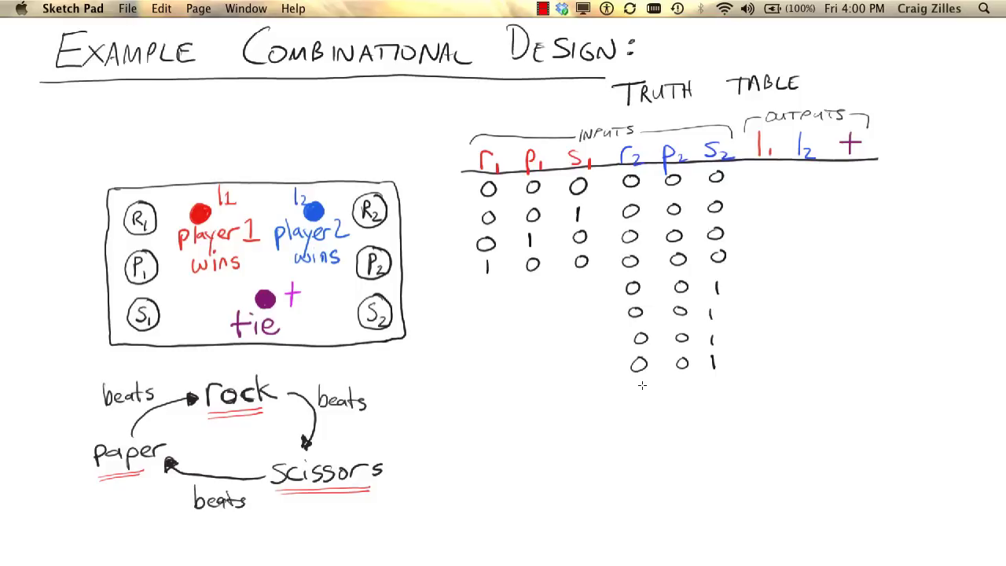
# Step: Write player 2's inputs as 0 1 0 in rows 9–12
pyautogui.moveTo(643, 380)
pyautogui.mouseDown()
pyautogui.moveTo(634, 389)
pyautogui.moveTo(645, 381)
pyautogui.moveTo(677, 397)
pyautogui.moveTo(711, 384)
pyautogui.mouseUp()
pyautogui.moveTo(644, 407); pyautogui.dragTo(671, 423)
pyautogui.moveTo(710, 407); pyautogui.dragTo(709, 408)
pyautogui.moveTo(644, 432); pyautogui.dragTo(644, 433)
pyautogui.moveTo(673, 434); pyautogui.dragTo(672, 448)
pyautogui.moveTo(710, 432); pyautogui.dragTo(710, 433)
pyautogui.moveTo(648, 459); pyautogui.dragTo(649, 459)
pyautogui.moveTo(669, 458); pyautogui.dragTo(668, 471)
pyautogui.moveTo(710, 454); pyautogui.dragTo(709, 455)
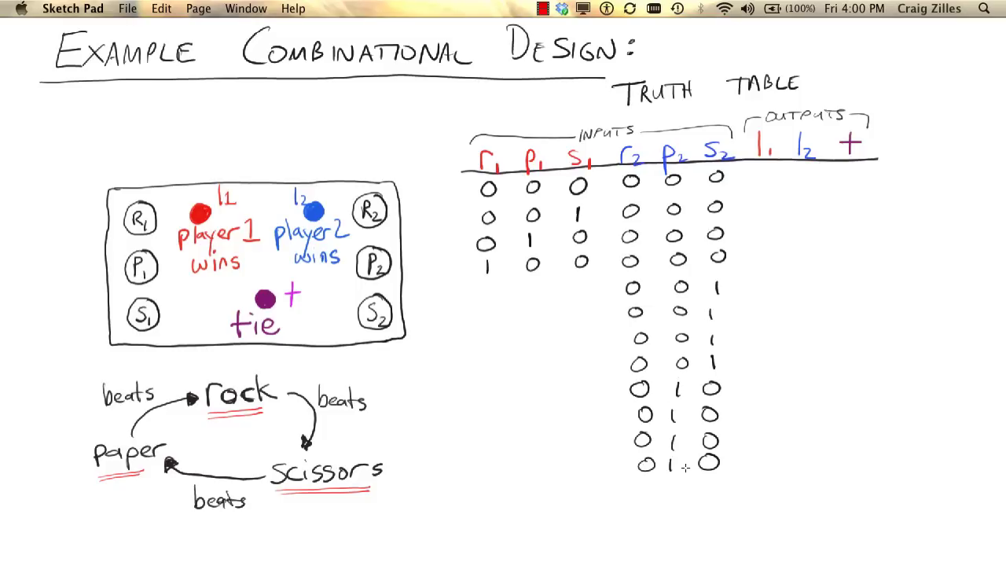
# Step: Write player 2's inputs as 1 0 0 in rows 13–16
pyautogui.moveTo(645, 484); pyautogui.dragTo(711, 481)
pyautogui.moveTo(644, 502)
pyautogui.mouseDown()
pyautogui.moveTo(642, 517)
pyautogui.moveTo(711, 506)
pyautogui.mouseUp()
pyautogui.moveTo(649, 521)
pyautogui.mouseDown()
pyautogui.moveTo(646, 541)
pyautogui.moveTo(673, 528)
pyautogui.mouseUp()
pyautogui.moveTo(708, 526)
pyautogui.mouseDown()
pyautogui.moveTo(701, 540)
pyautogui.moveTo(709, 528)
pyautogui.mouseUp()
pyautogui.moveTo(649, 544); pyautogui.dragTo(644, 559)
pyautogui.moveTo(676, 547)
pyautogui.mouseDown()
pyautogui.moveTo(668, 558)
pyautogui.moveTo(674, 548)
pyautogui.mouseUp()
pyautogui.moveTo(710, 543)
pyautogui.mouseDown()
pyautogui.moveTo(705, 552)
pyautogui.moveTo(710, 543)
pyautogui.mouseUp()
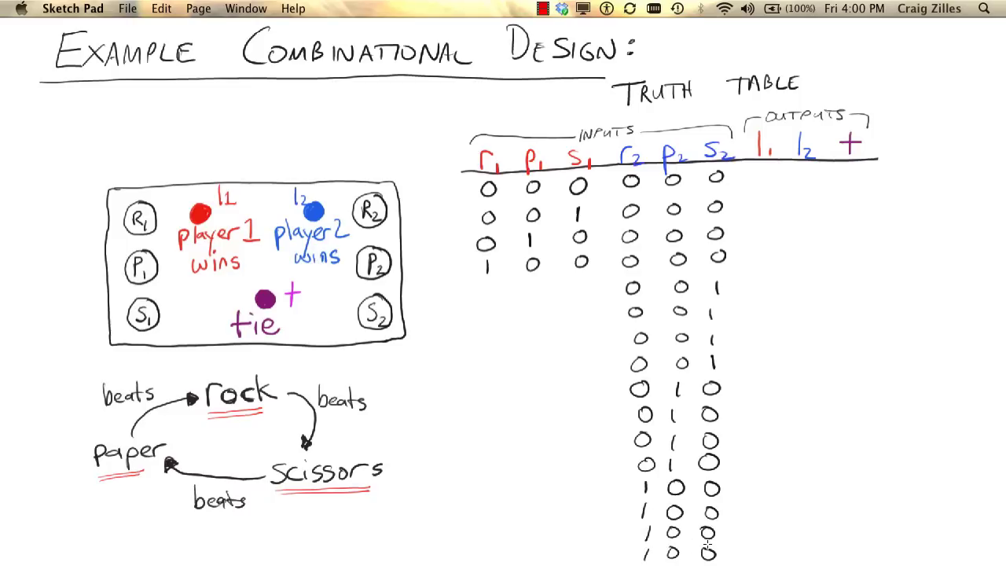
# Step: Repeat player 1's four choices down rows 5–16, ending with 1 0 0
pyautogui.moveTo(489, 285)
pyautogui.mouseDown()
pyautogui.moveTo(482, 294)
pyautogui.moveTo(490, 284)
pyautogui.moveTo(578, 291)
pyautogui.mouseUp()
pyautogui.moveTo(498, 308)
pyautogui.mouseDown()
pyautogui.moveTo(490, 316)
pyautogui.moveTo(500, 309)
pyautogui.mouseUp()
pyautogui.moveTo(541, 308); pyautogui.dragTo(574, 320)
pyautogui.moveTo(506, 333); pyautogui.dragTo(502, 335)
pyautogui.moveTo(539, 333); pyautogui.dragTo(538, 341)
pyautogui.moveTo(582, 333); pyautogui.dragTo(579, 334)
pyautogui.moveTo(498, 358)
pyautogui.mouseDown()
pyautogui.moveTo(576, 359)
pyautogui.moveTo(503, 421)
pyautogui.moveTo(579, 533)
pyautogui.moveTo(512, 553)
pyautogui.moveTo(544, 551)
pyautogui.mouseUp()
pyautogui.moveTo(579, 550); pyautogui.dragTo(577, 552)
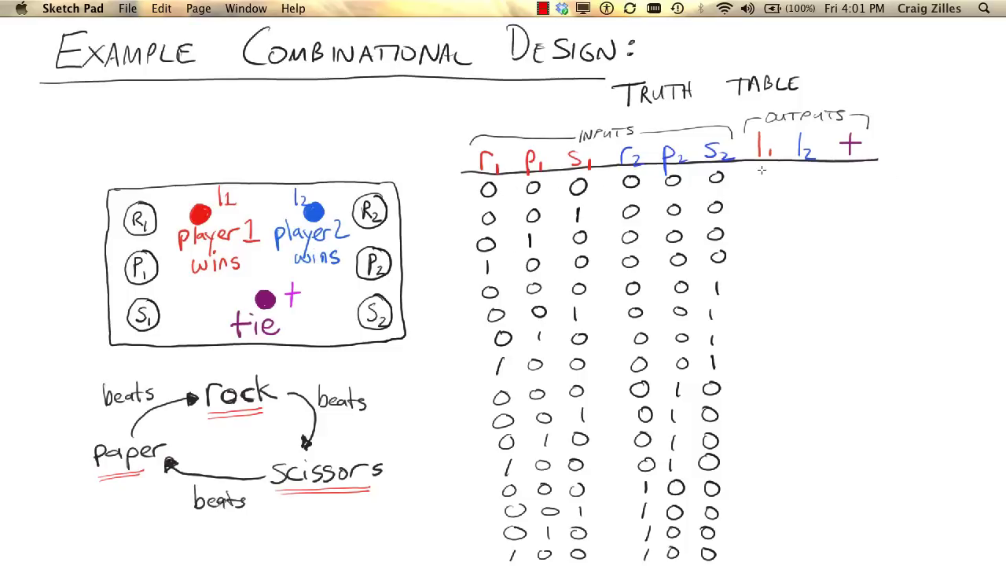
# Step: Write outputs 0 0 0 under l1, l2 and t in rows 1–4
pyautogui.moveTo(765, 169)
pyautogui.mouseDown()
pyautogui.moveTo(761, 179)
pyautogui.moveTo(766, 170)
pyautogui.moveTo(852, 166)
pyautogui.mouseUp()
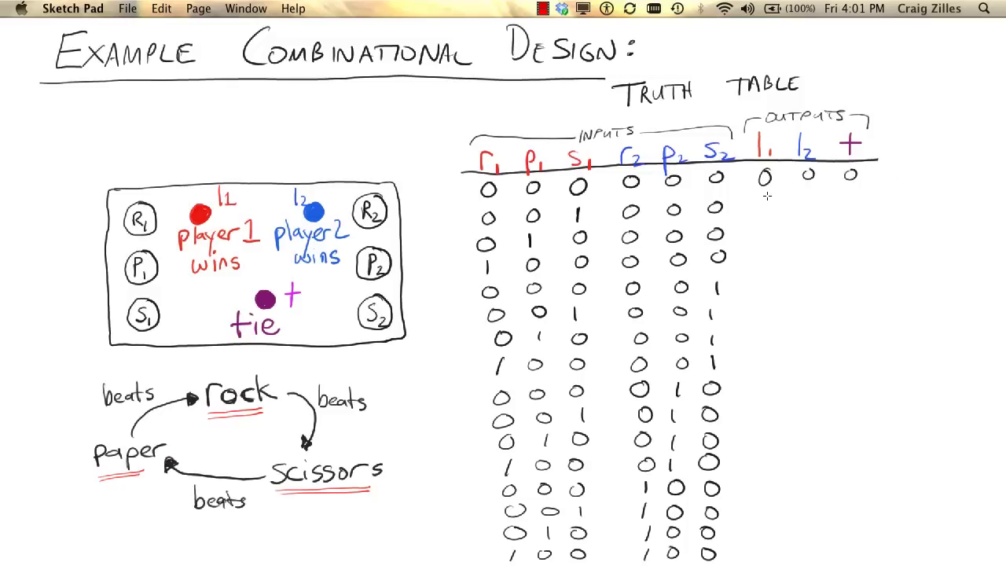
pyautogui.moveTo(770, 196)
pyautogui.mouseDown()
pyautogui.moveTo(762, 203)
pyautogui.moveTo(770, 196)
pyautogui.mouseUp()
pyautogui.moveTo(814, 194)
pyautogui.mouseDown()
pyautogui.moveTo(803, 201)
pyautogui.moveTo(851, 195)
pyautogui.mouseUp()
pyautogui.moveTo(774, 222); pyautogui.dragTo(854, 226)
pyautogui.moveTo(774, 252); pyautogui.dragTo(843, 252)
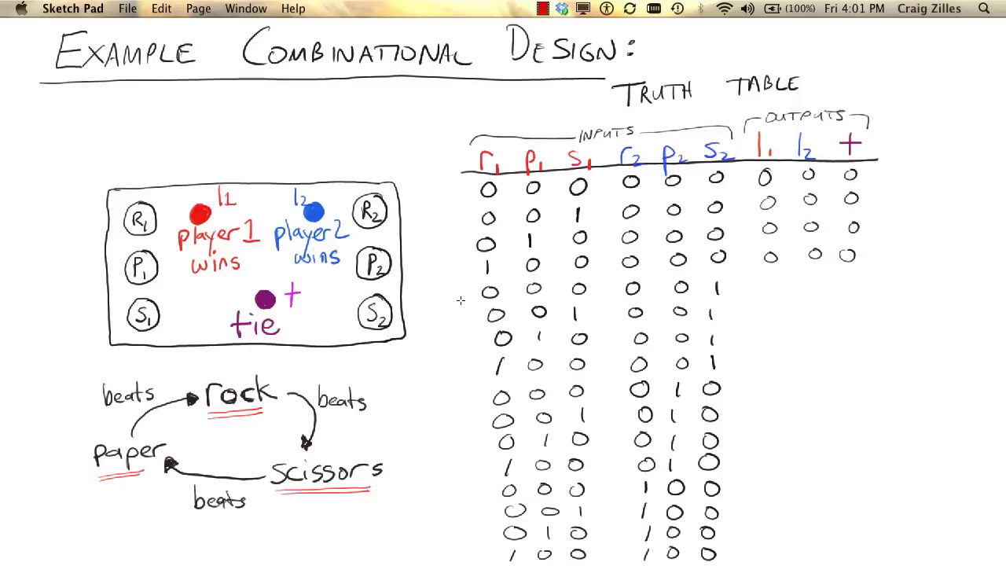
# Step: Arrow the no-choice rows, write 0 0 0 in rows 5, 9 and 13, and arrow tie row 6
pyautogui.moveTo(444, 402); pyautogui.dragTo(472, 399)
pyautogui.moveTo(462, 395); pyautogui.dragTo(471, 399)
pyautogui.moveTo(443, 496); pyautogui.dragTo(470, 494)
pyautogui.moveTo(773, 281); pyautogui.dragTo(818, 279)
pyautogui.moveTo(849, 278); pyautogui.dragTo(847, 277)
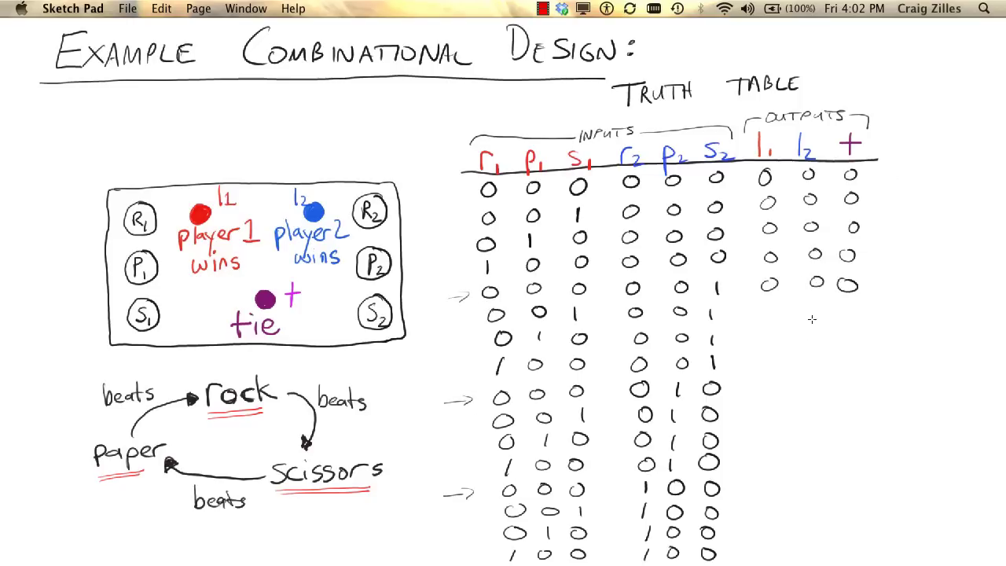
pyautogui.moveTo(760, 382); pyautogui.dragTo(759, 383)
pyautogui.moveTo(799, 381); pyautogui.dragTo(799, 382)
pyautogui.moveTo(841, 382); pyautogui.dragTo(839, 382)
pyautogui.moveTo(756, 480); pyautogui.dragTo(754, 481)
pyautogui.moveTo(797, 478); pyautogui.dragTo(796, 480)
pyautogui.moveTo(833, 479); pyautogui.dragTo(830, 480)
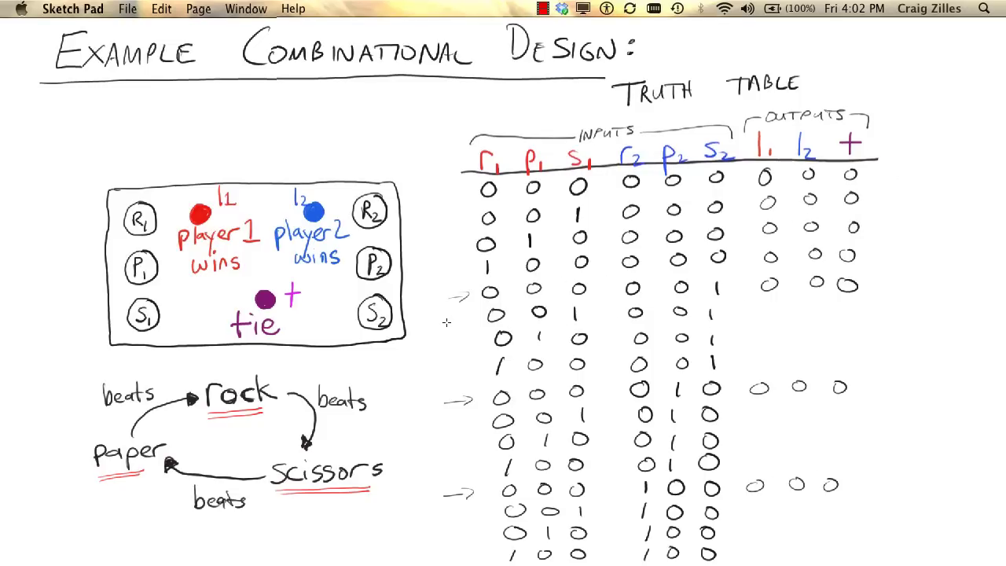
pyautogui.moveTo(438, 323)
pyautogui.mouseDown()
pyautogui.moveTo(477, 317)
pyautogui.moveTo(468, 323)
pyautogui.mouseUp()
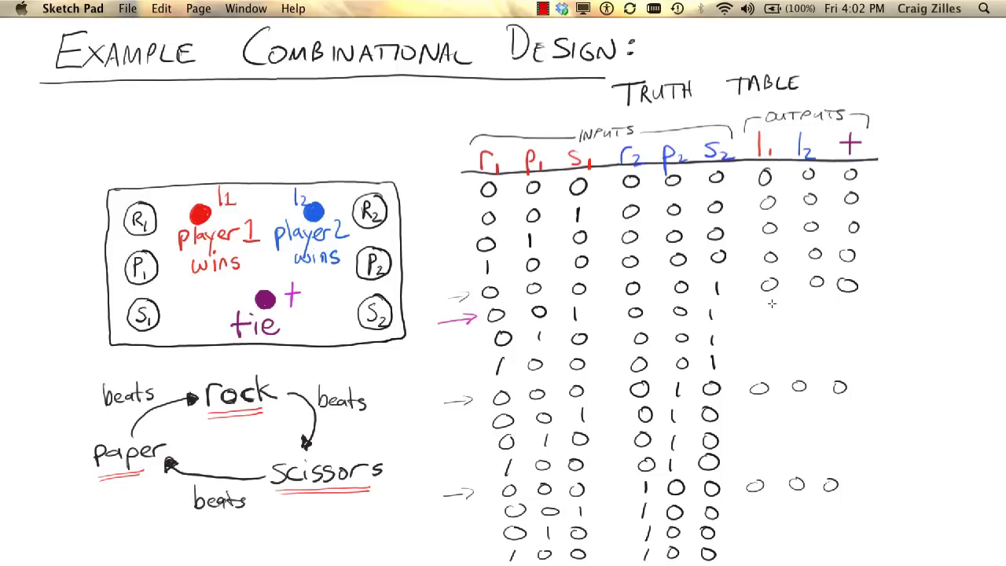
# Step: Write 0 0 1 for tie rows 6, 11 and 16 with magenta arrows, then flag row 8 in red
pyautogui.moveTo(772, 305)
pyautogui.mouseDown()
pyautogui.moveTo(768, 313)
pyautogui.moveTo(847, 314)
pyautogui.mouseUp()
pyautogui.moveTo(448, 451); pyautogui.dragTo(481, 446)
pyautogui.moveTo(469, 441)
pyautogui.mouseDown()
pyautogui.moveTo(481, 447)
pyautogui.moveTo(471, 454)
pyautogui.mouseUp()
pyautogui.moveTo(764, 428); pyautogui.dragTo(833, 432)
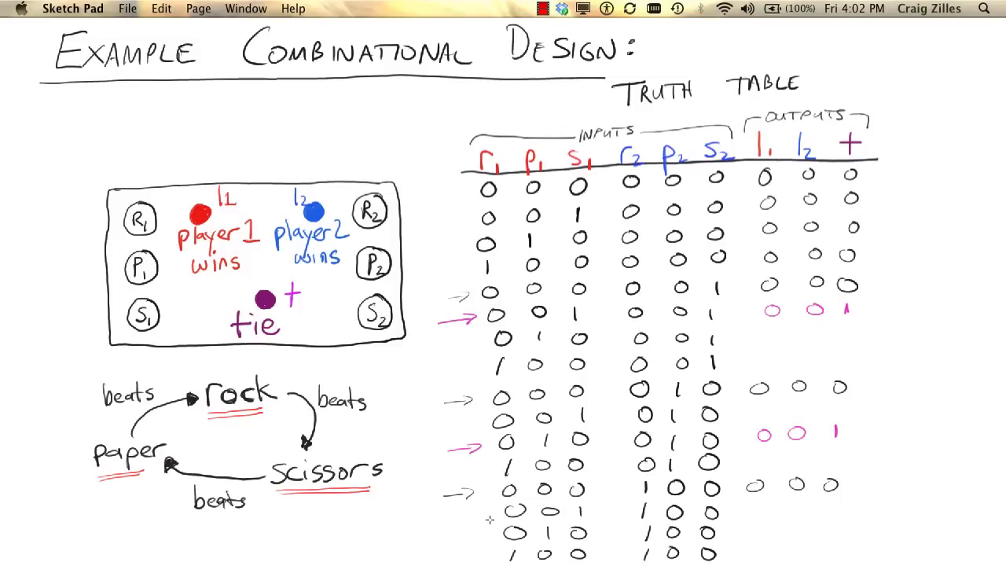
pyautogui.moveTo(453, 556)
pyautogui.mouseDown()
pyautogui.moveTo(480, 555)
pyautogui.moveTo(471, 560)
pyautogui.mouseUp()
pyautogui.moveTo(759, 543); pyautogui.dragTo(830, 548)
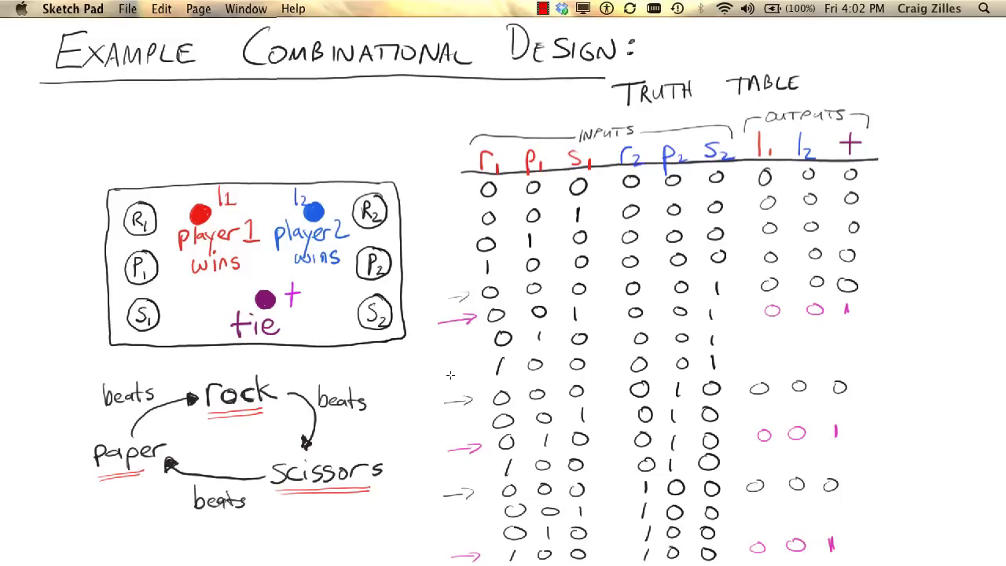
pyautogui.moveTo(431, 376)
pyautogui.mouseDown()
pyautogui.moveTo(471, 371)
pyautogui.moveTo(460, 377)
pyautogui.mouseUp()
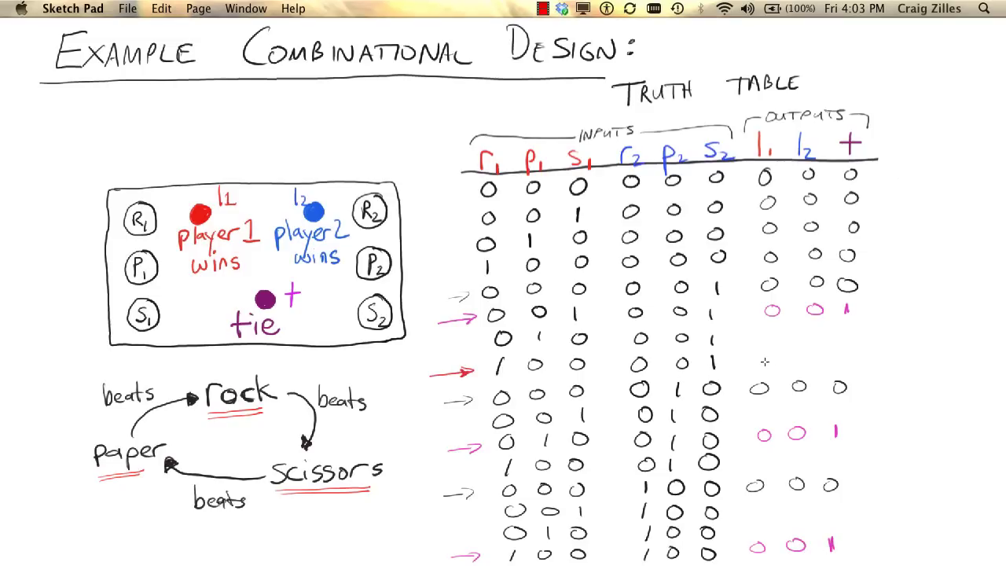
# Step: Write 1 0 0 for rock-beats-scissors, scissors-beats-paper and paper-beats-rock rows, with red arrows
pyautogui.moveTo(768, 351)
pyautogui.mouseDown()
pyautogui.moveTo(766, 365)
pyautogui.moveTo(809, 354)
pyautogui.mouseUp()
pyautogui.moveTo(841, 353); pyautogui.dragTo(840, 354)
pyautogui.moveTo(428, 428); pyautogui.dragTo(474, 423)
pyautogui.moveTo(475, 423); pyautogui.dragTo(463, 424)
pyautogui.moveTo(767, 401); pyautogui.dragTo(764, 414)
pyautogui.moveTo(804, 400)
pyautogui.mouseDown()
pyautogui.moveTo(798, 407)
pyautogui.moveTo(805, 401)
pyautogui.mouseUp()
pyautogui.moveTo(838, 402); pyautogui.dragTo(837, 402)
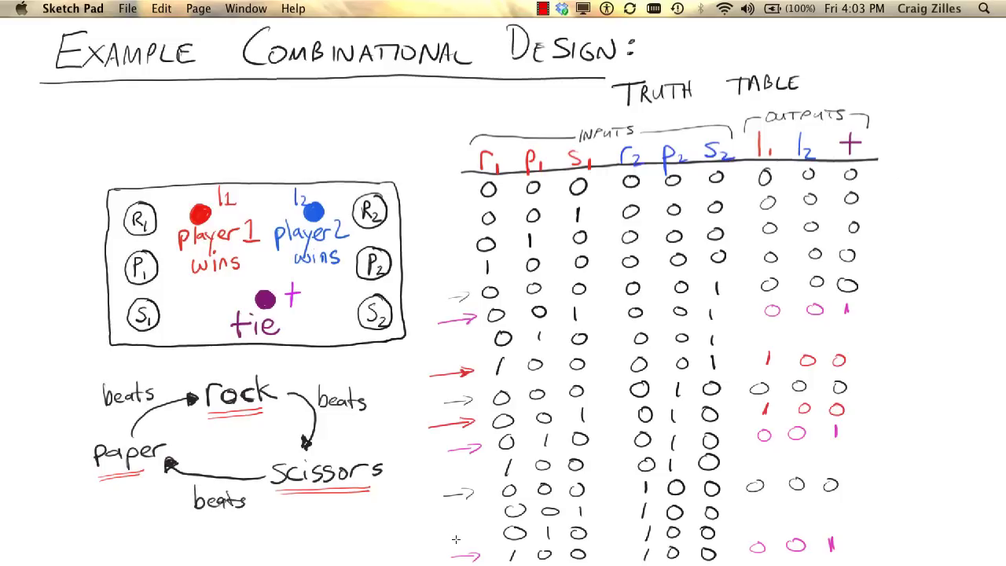
pyautogui.moveTo(455, 539)
pyautogui.mouseDown()
pyautogui.moveTo(488, 535)
pyautogui.moveTo(475, 541)
pyautogui.mouseUp()
pyautogui.moveTo(761, 517)
pyautogui.mouseDown()
pyautogui.moveTo(759, 529)
pyautogui.moveTo(794, 517)
pyautogui.mouseUp()
pyautogui.moveTo(831, 516); pyautogui.dragTo(827, 517)
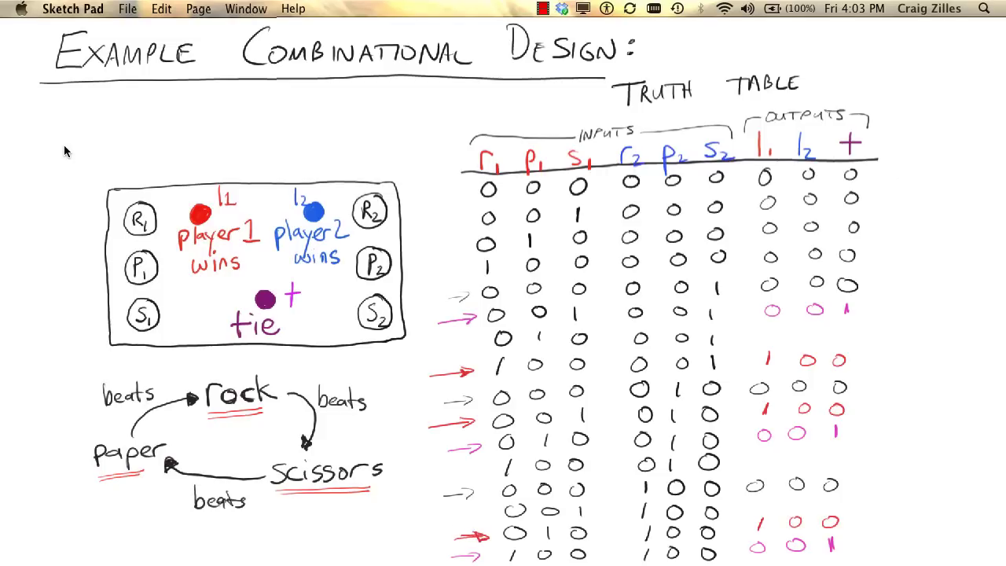
# Step: Arrow player 2 win rows in blue and write 0 1 0 for rows 7 and 12
pyautogui.moveTo(444, 345); pyautogui.dragTo(476, 341)
pyautogui.moveTo(477, 341); pyautogui.dragTo(464, 349)
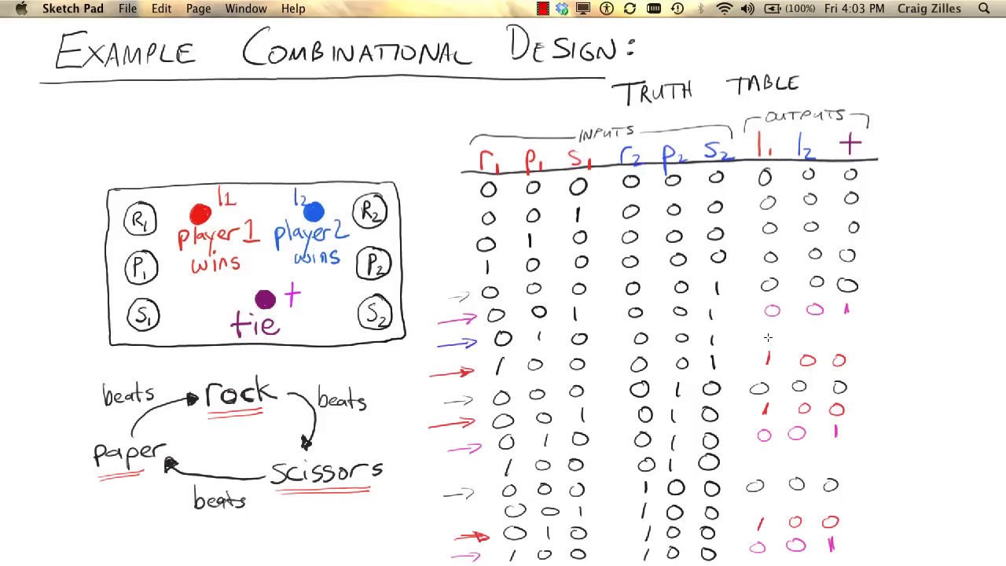
pyautogui.moveTo(811, 329)
pyautogui.mouseDown()
pyautogui.moveTo(810, 338)
pyautogui.moveTo(780, 331)
pyautogui.mouseUp()
pyautogui.moveTo(845, 331); pyautogui.dragTo(840, 334)
pyautogui.moveTo(434, 473); pyautogui.dragTo(471, 470)
pyautogui.moveTo(463, 465); pyautogui.dragTo(464, 476)
pyautogui.moveTo(768, 452); pyautogui.dragTo(766, 459)
pyautogui.moveTo(839, 452); pyautogui.dragTo(837, 459)
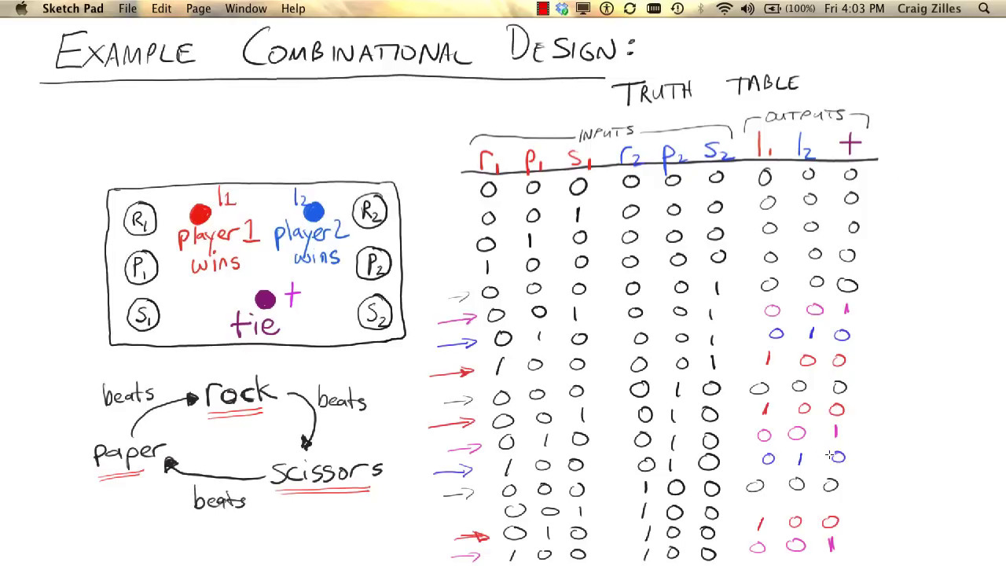
pyautogui.moveTo(439, 521); pyautogui.dragTo(464, 523)
pyautogui.moveTo(764, 497); pyautogui.dragTo(767, 496)
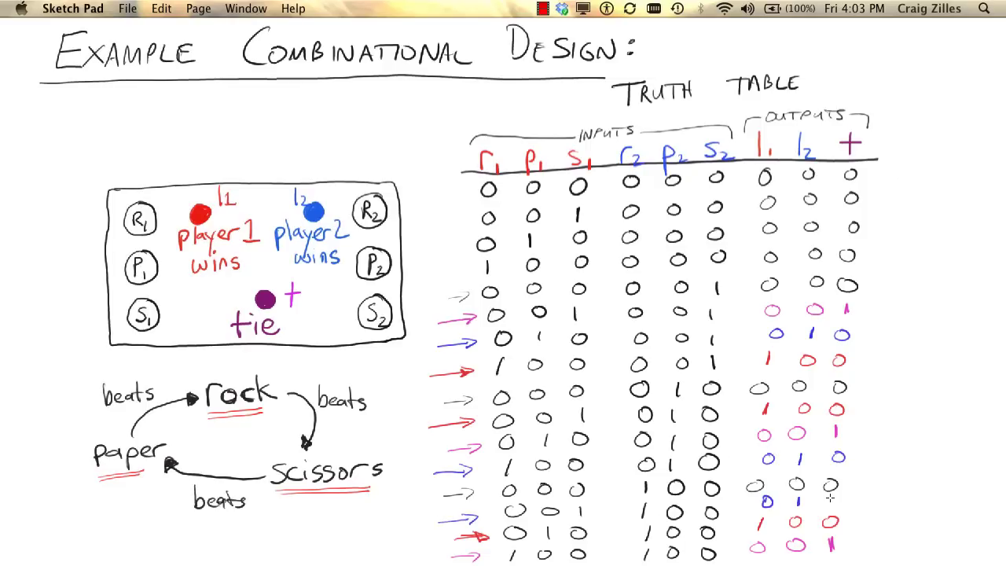